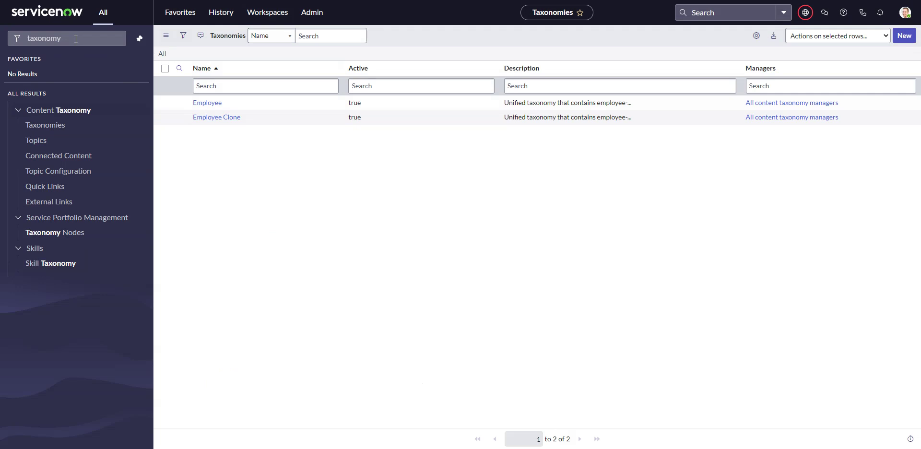
# - Reload the Taxonomies list showing the active Employee and Employee Clone taxonomies
pyautogui.click(46, 126)
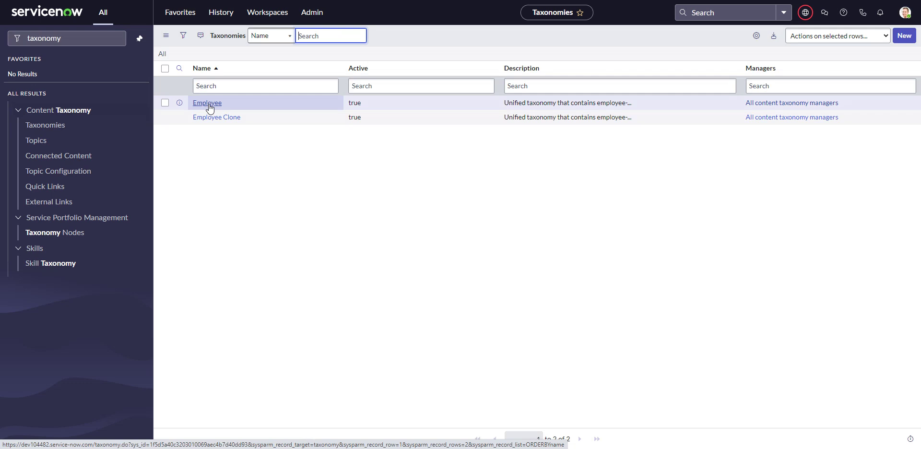
# - Filter the navigator for 'portal' and open the Employee Center portal configuration
pyautogui.click(96, 38)
pyautogui.press('BackSpace')
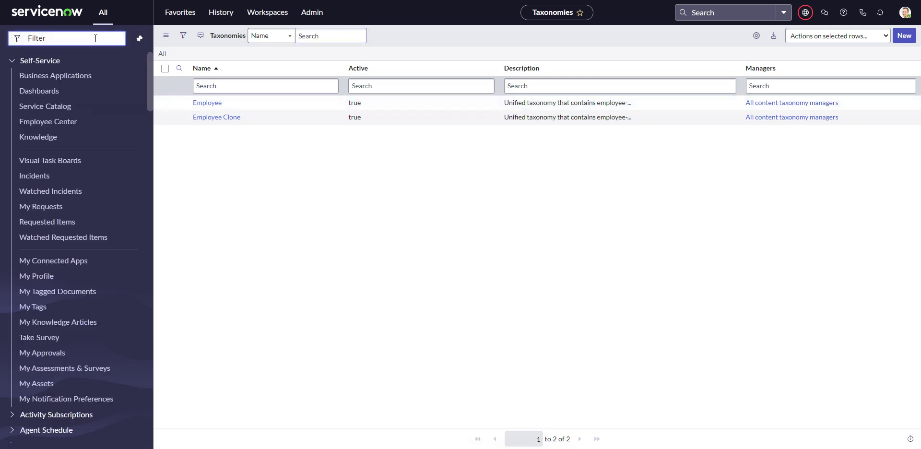
pyautogui.write('portal')
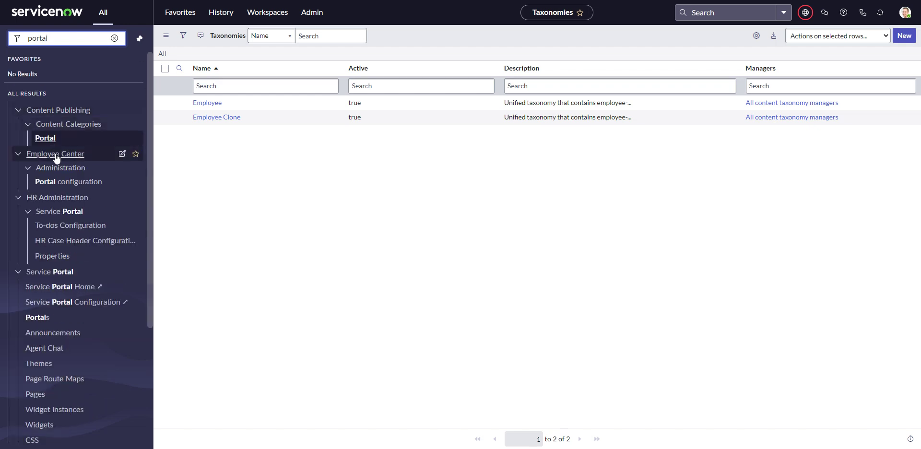
pyautogui.click(75, 183)
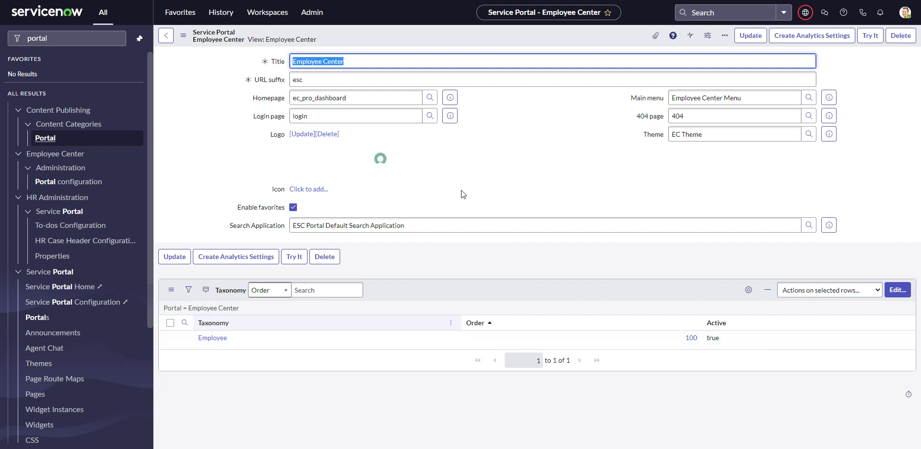
# - Open the Employee taxonomy's HR topic and list its 11 child topics
pyautogui.click(220, 342)
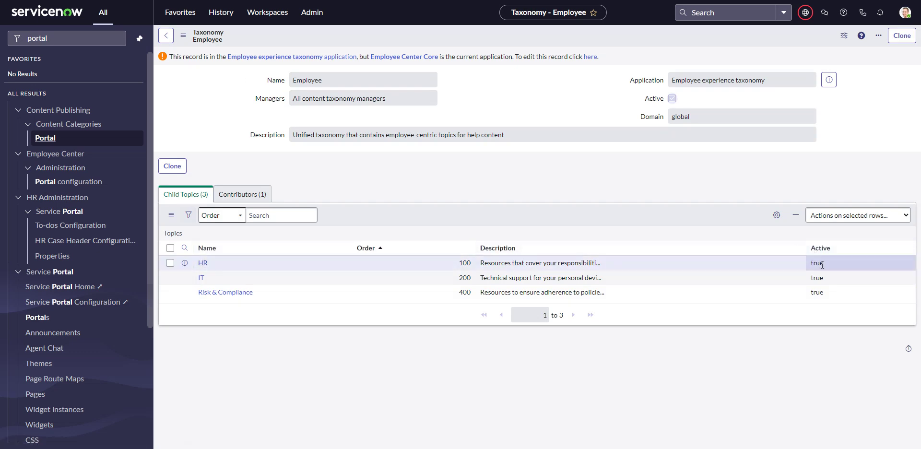
pyautogui.click(205, 267)
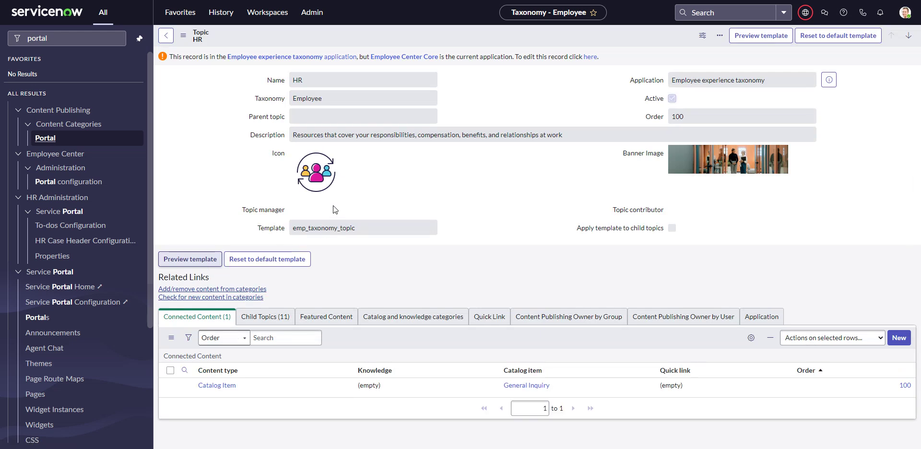
pyautogui.click(268, 318)
pyautogui.scroll(-3, 288, 203)
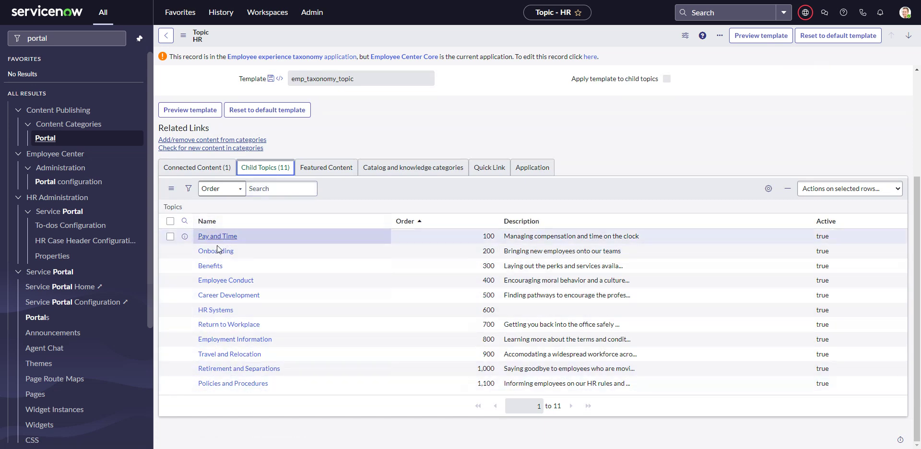
# - Review the Pay and Time topic's connected content, then return to the HR topic
pyautogui.click(230, 236)
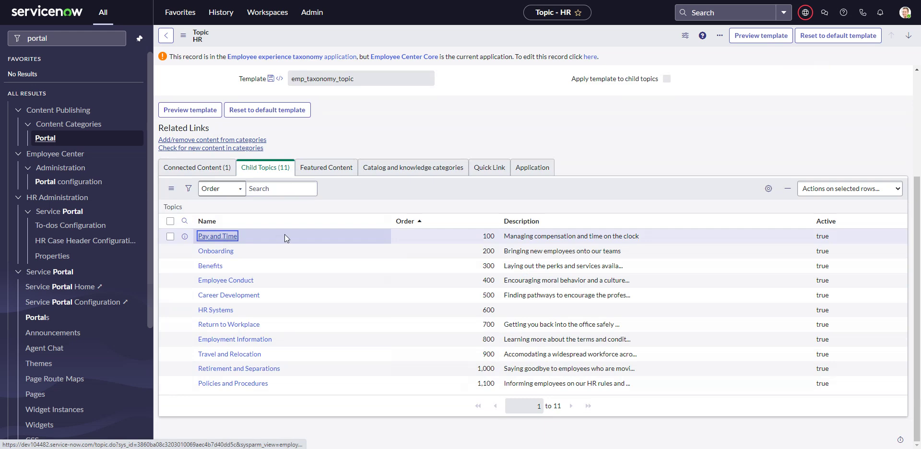
pyautogui.scroll(-1, 286, 245)
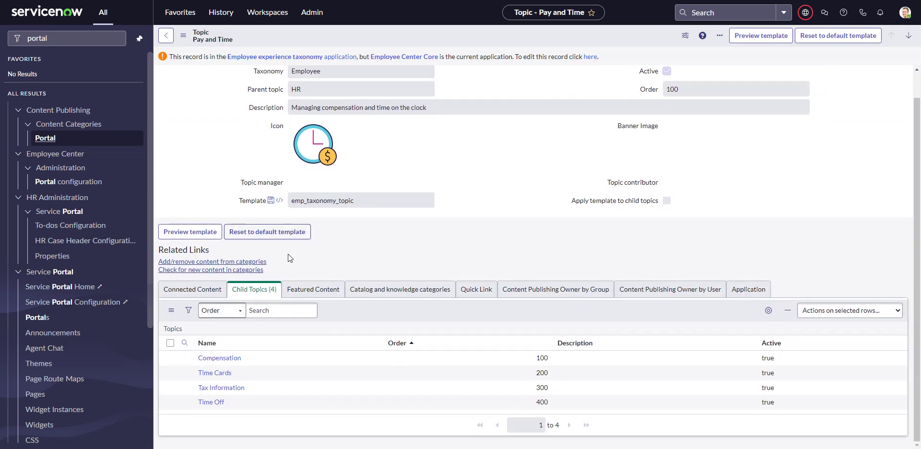
pyautogui.click(193, 293)
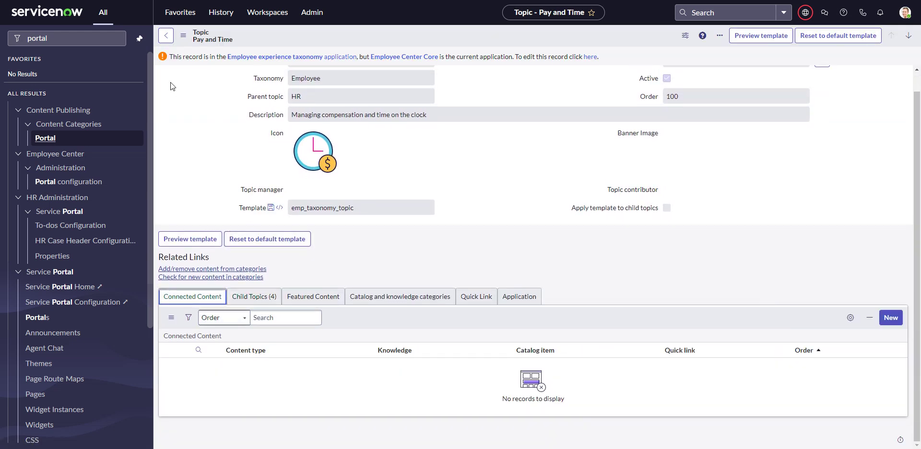
pyautogui.click(166, 36)
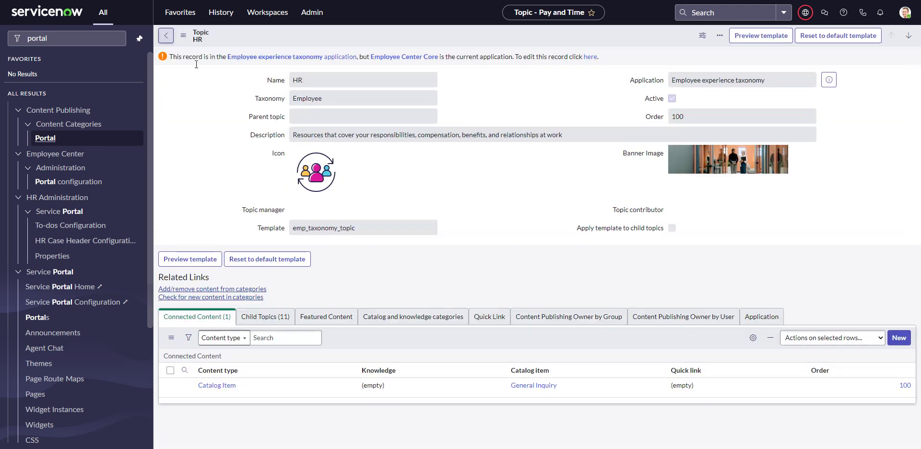
# - Open the Onboarding topic, review its 21 connected content items, and check for child topics
pyautogui.click(265, 317)
pyautogui.scroll(-2, 259, 326)
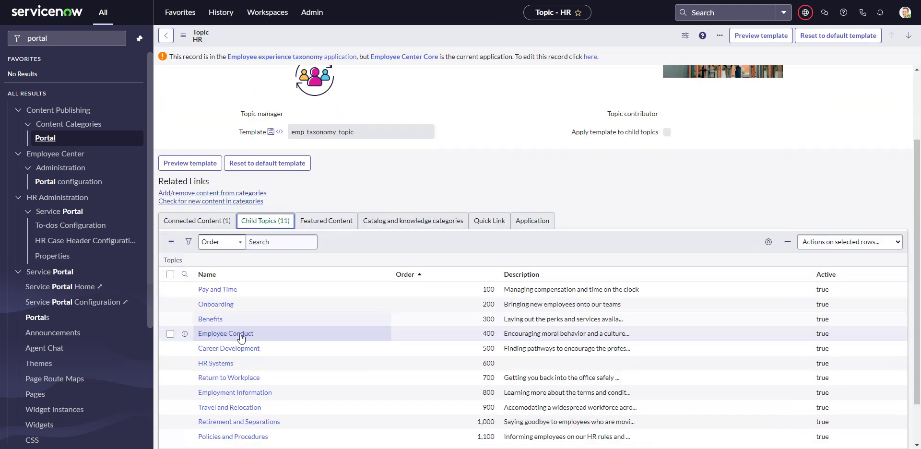
pyautogui.click(216, 306)
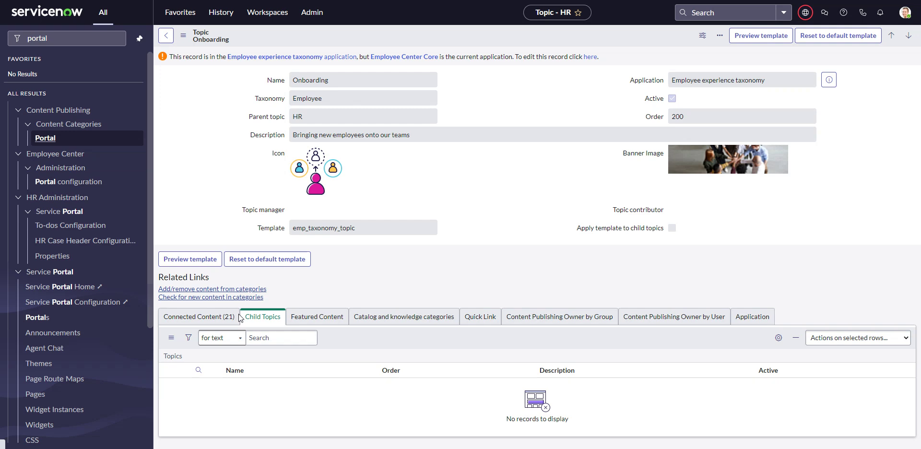
pyautogui.click(237, 315)
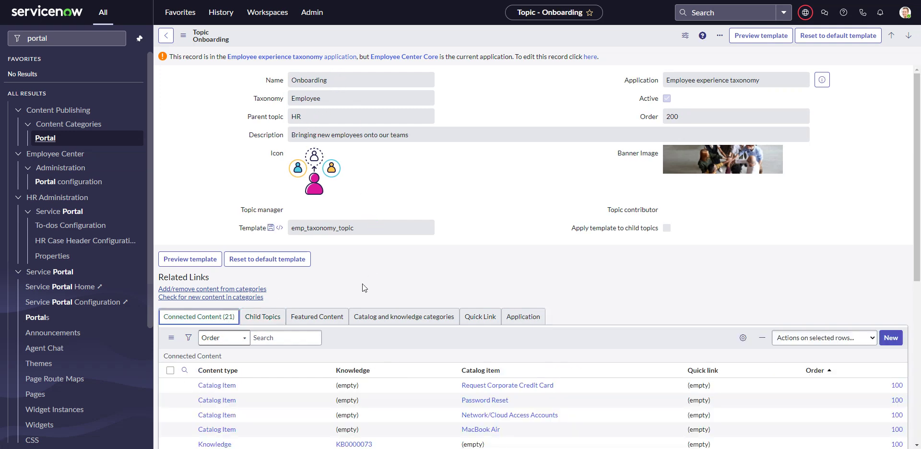
pyautogui.scroll(-3, 362, 284)
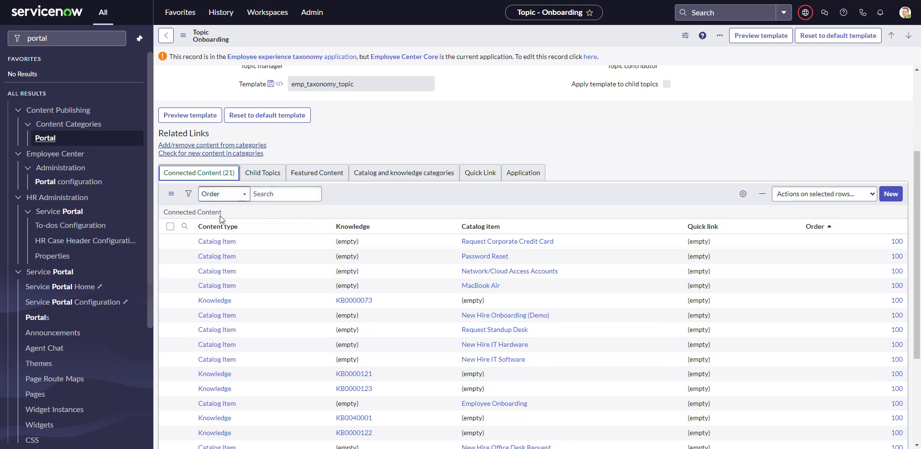
pyautogui.click(263, 195)
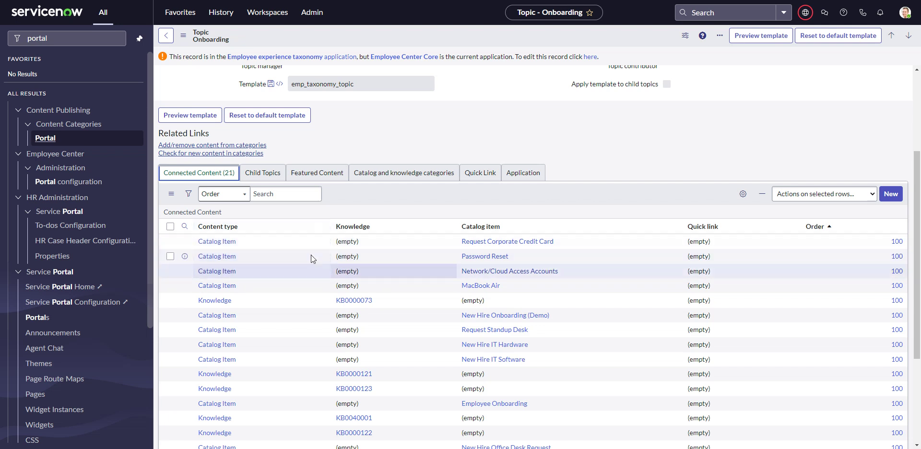
pyautogui.click(263, 173)
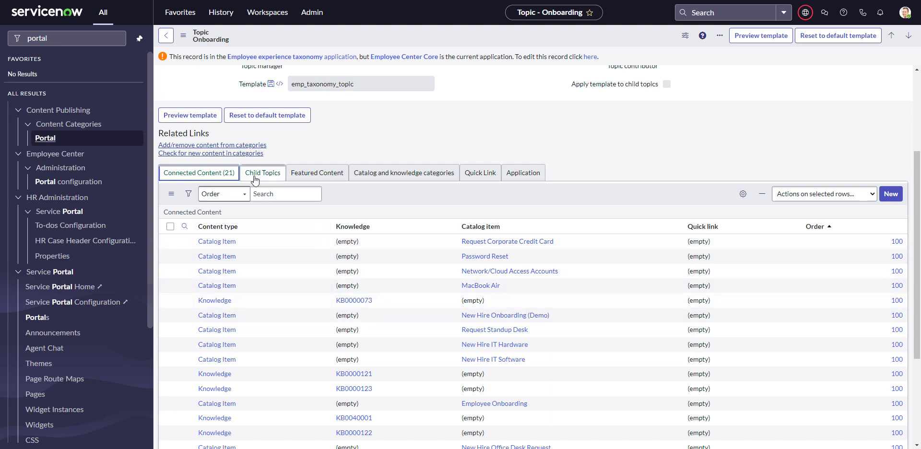
# - Filter the navigator for 'system applic' and open All Available Applications > All
pyautogui.click(83, 40)
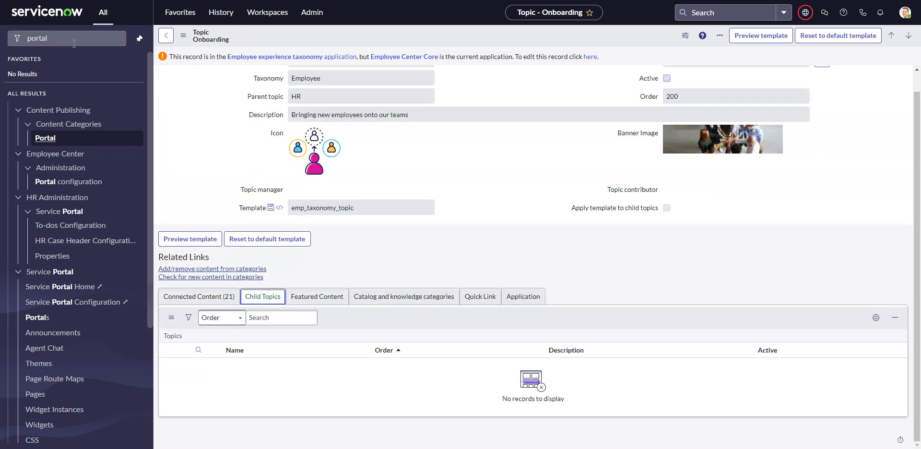
pyautogui.hotkey('ctrl', 'a')
pyautogui.press('BackSpace')
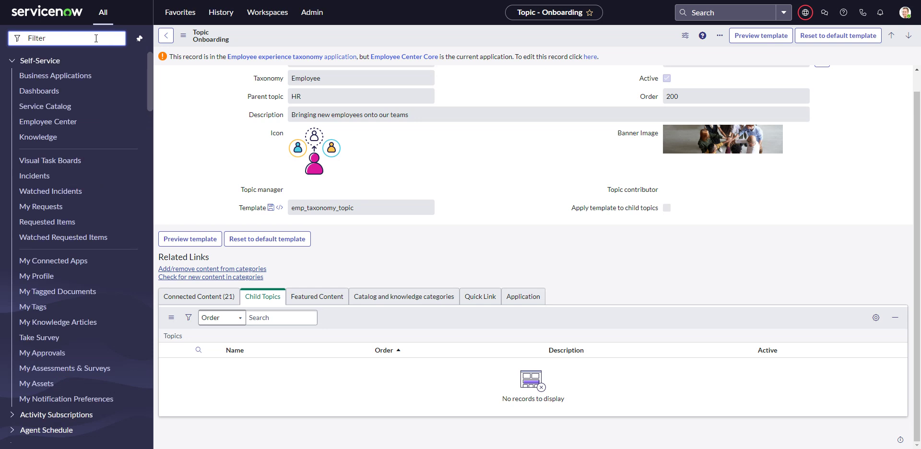
pyautogui.write('system applic')
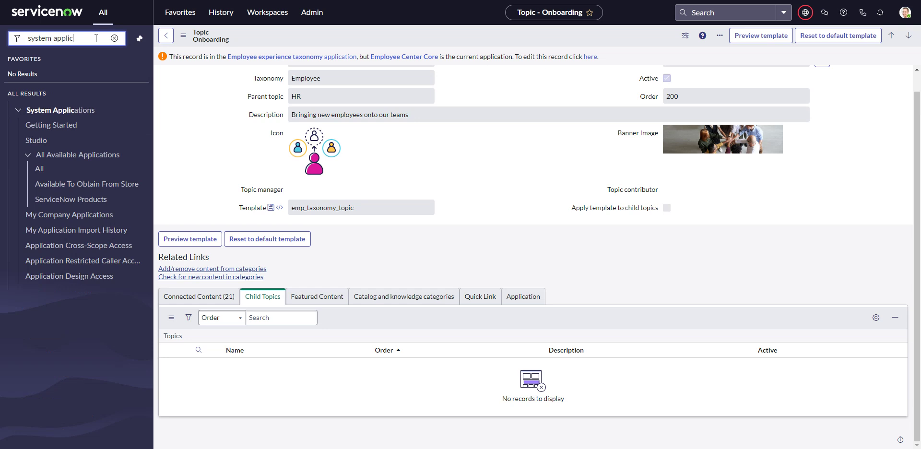
pyautogui.click(44, 171)
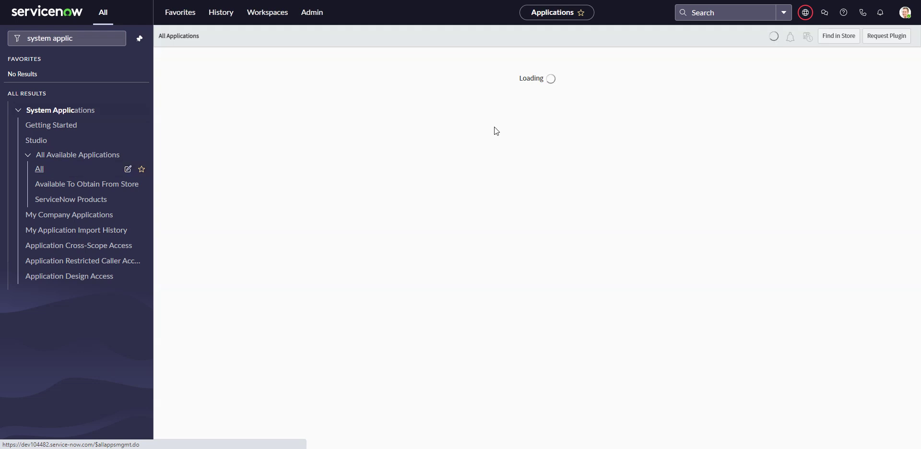
# - Search applications for 'hr tax' and inspect HR taxonomy 1.2.1's actions menu without changing anything
pyautogui.click(351, 65)
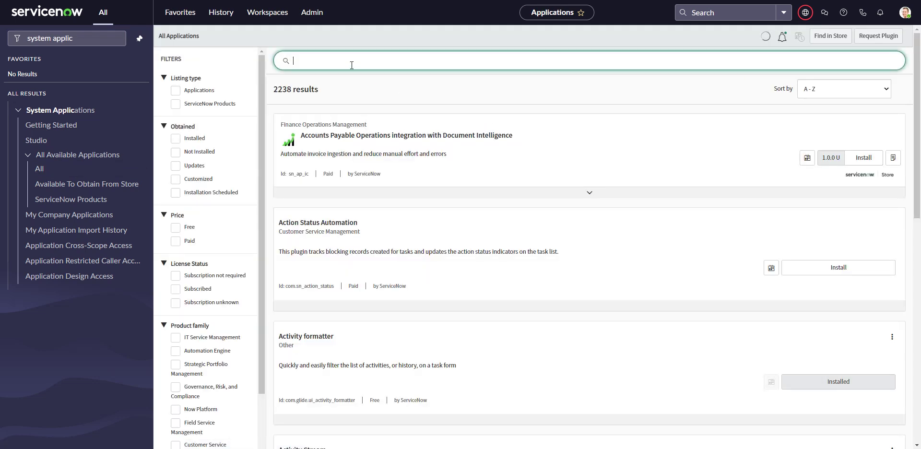
pyautogui.write('hr')
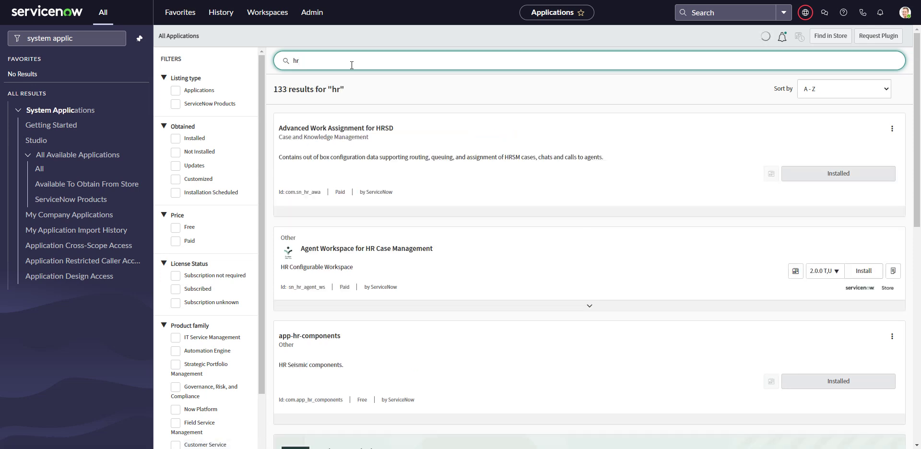
pyautogui.write(' tax')
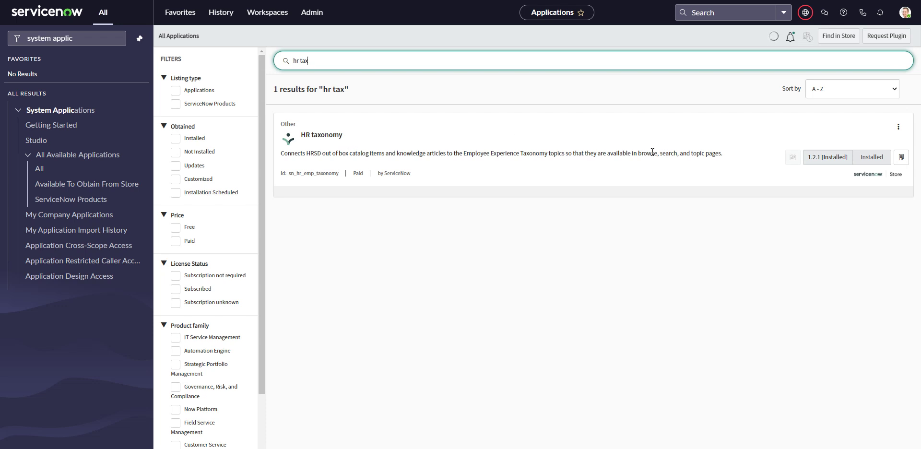
pyautogui.click(897, 128)
pyautogui.click(896, 129)
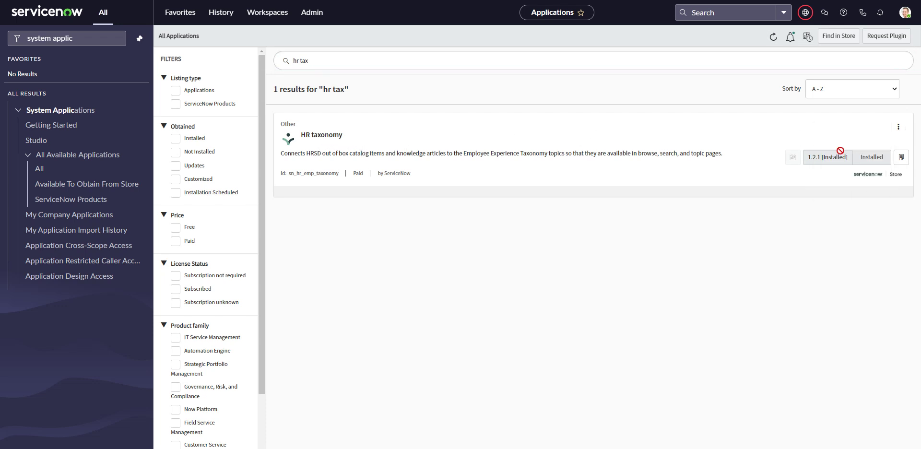
pyautogui.click(897, 128)
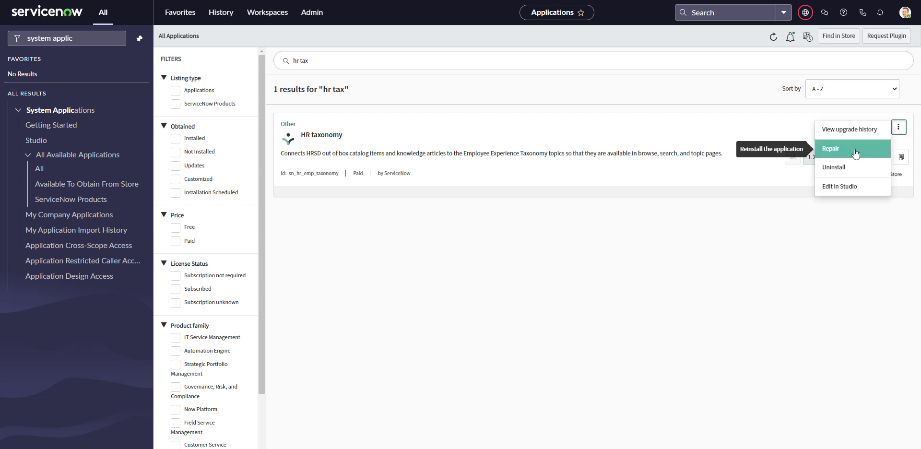
pyautogui.click(552, 154)
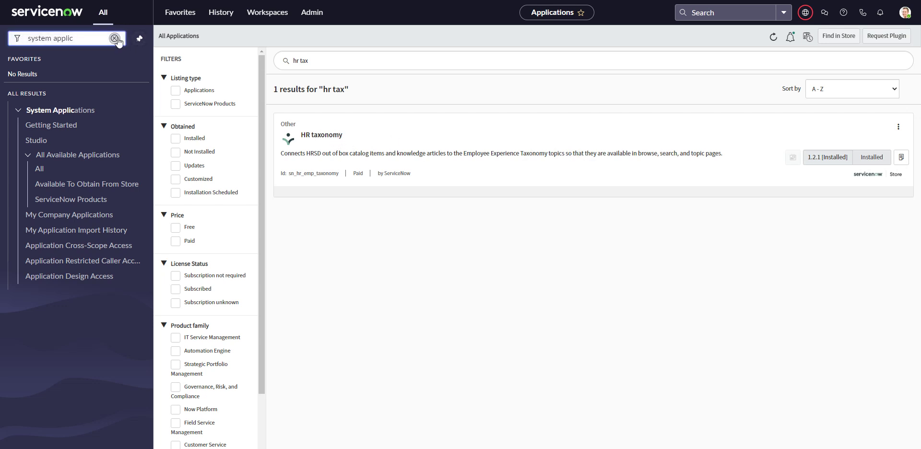
# - Search applications for 'employee center pro' and list its versions: 27.0.4 installed, 28.0.1, 28.0.3
pyautogui.click(114, 39)
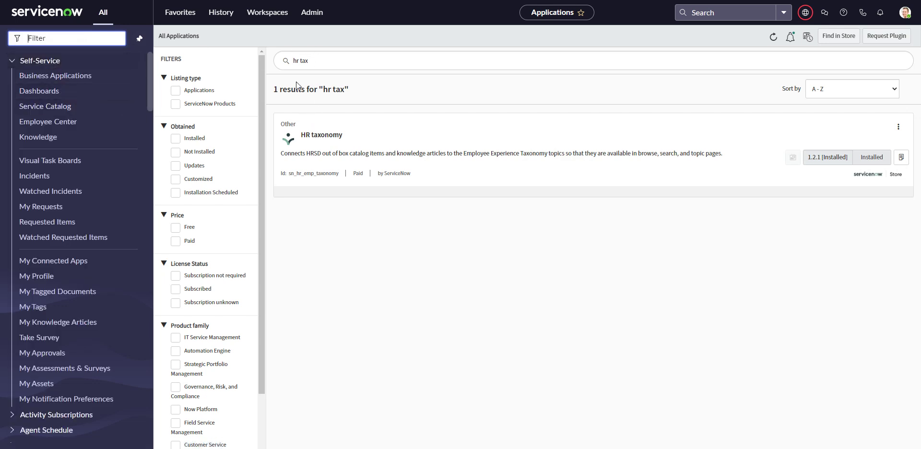
pyautogui.click(348, 61)
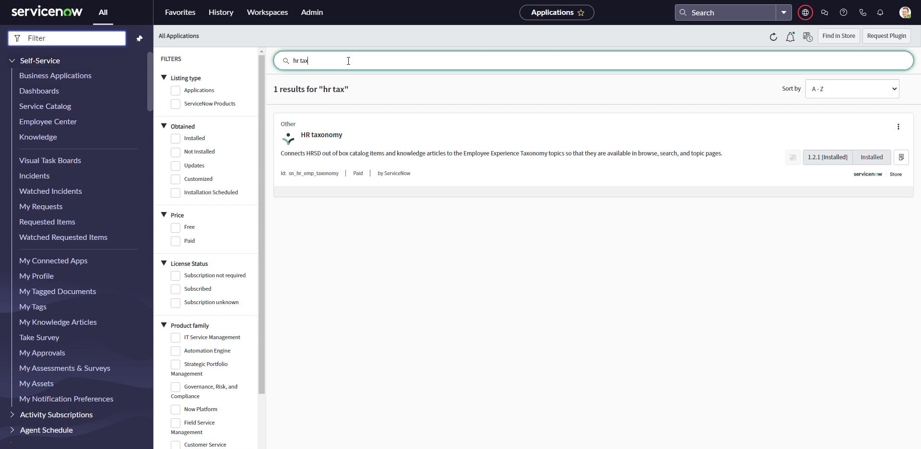
pyautogui.press('BackSpace')
pyautogui.press('BackSpace')
pyautogui.press('BackSpace')
pyautogui.press('BackSpace')
pyautogui.press('BackSpace')
pyautogui.press('BackSpace')
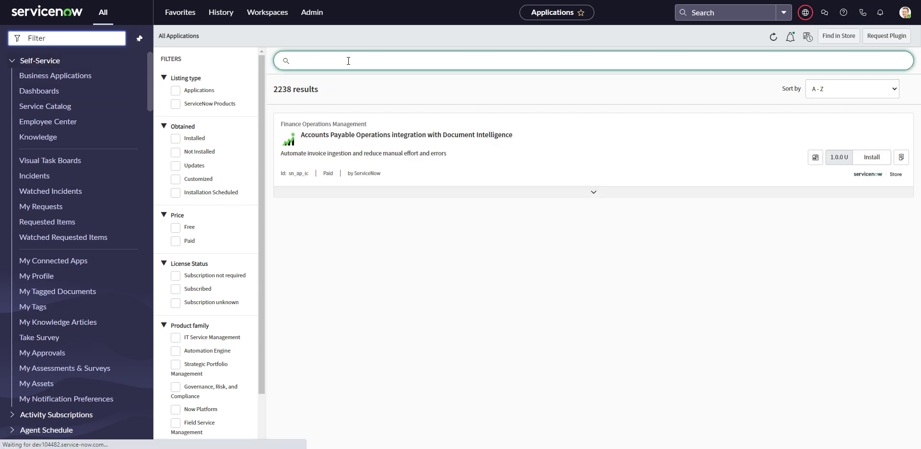
pyautogui.write('employe')
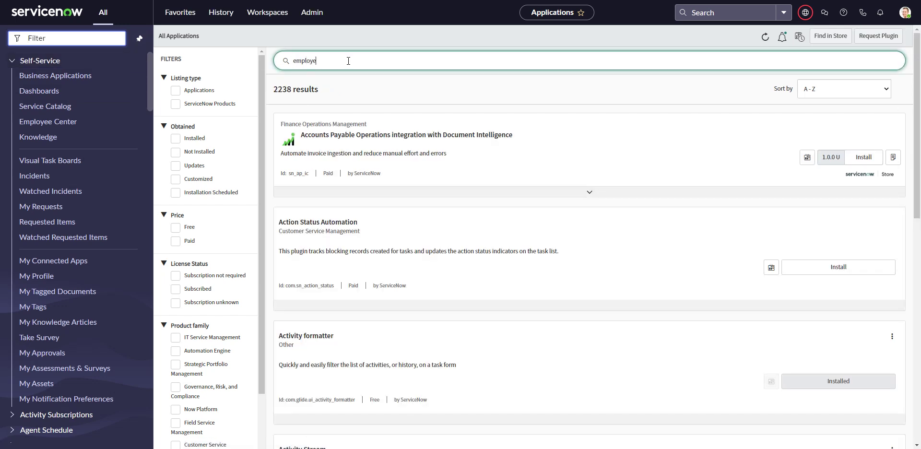
pyautogui.write('e center')
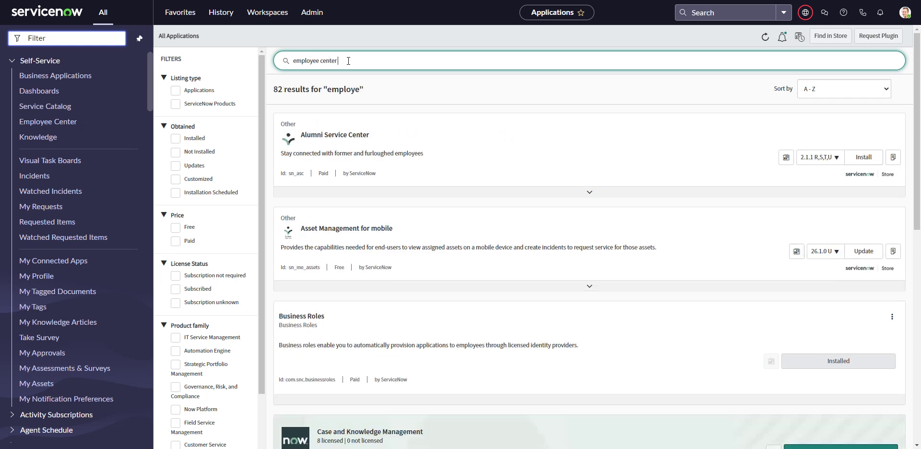
pyautogui.write(' pro')
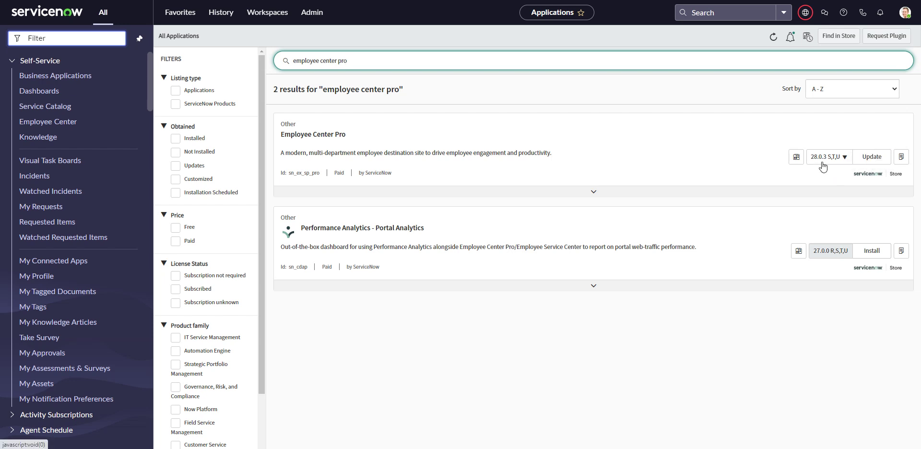
pyautogui.click(845, 158)
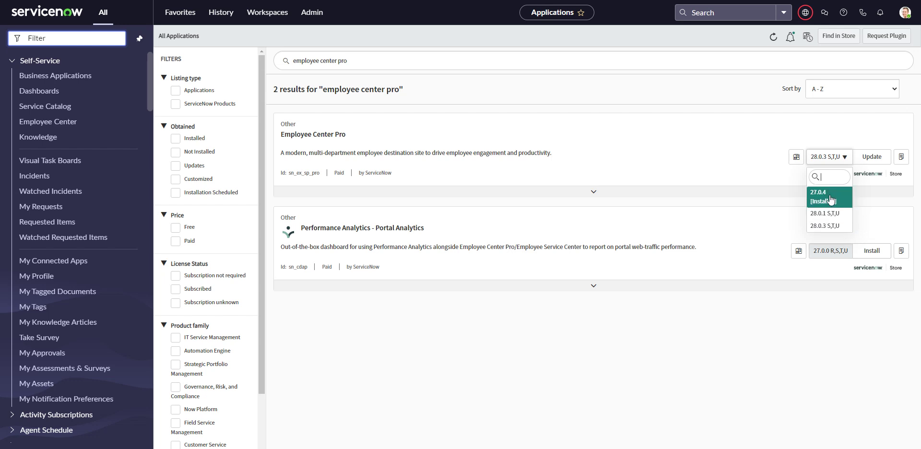
# - Recheck the Employee Center Pro version list, leaving 28.0.3 selected for update
pyautogui.click(693, 139)
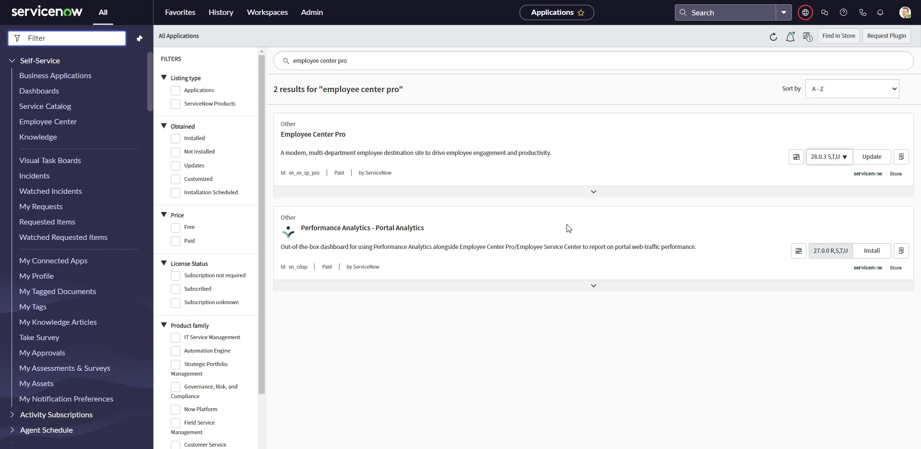
pyautogui.click(845, 158)
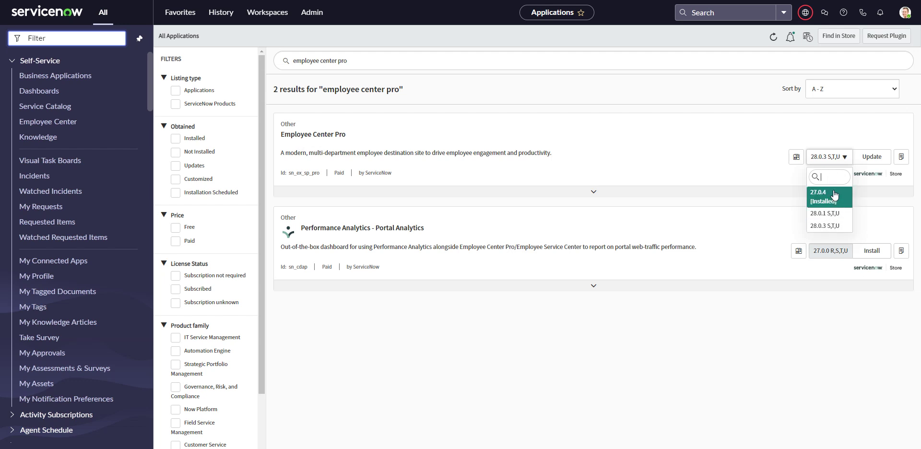
pyautogui.click(686, 151)
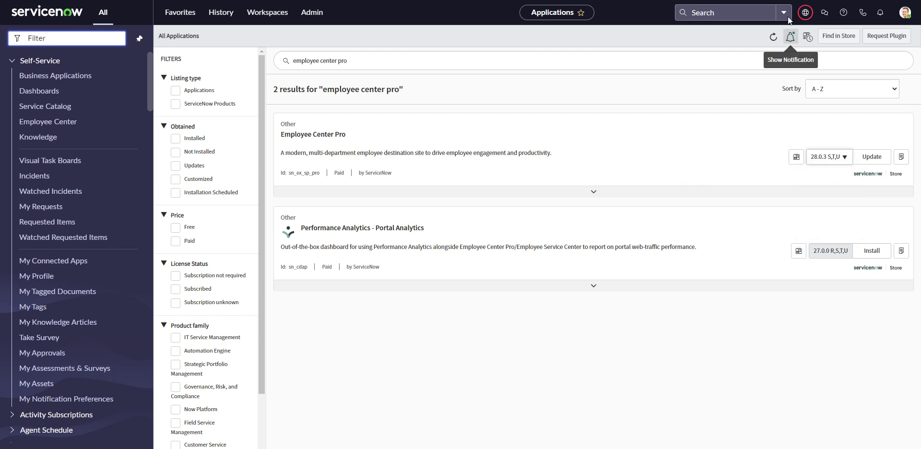